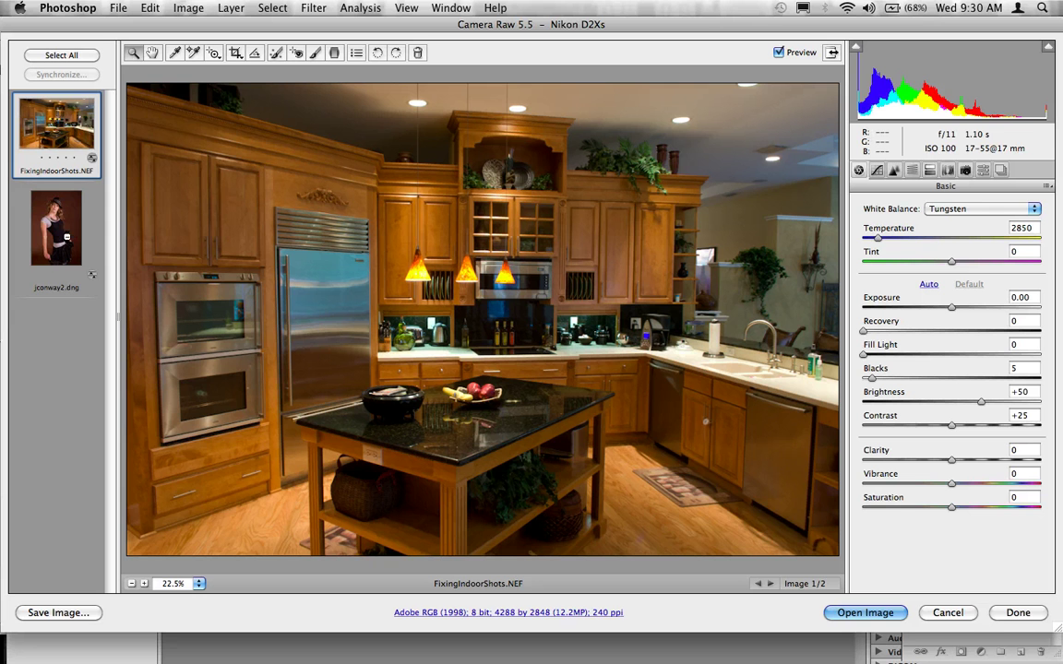
# Switch the preview to jconway2.dng, showing its Exposure +0.35, Recovery 31 and Contrast +35 settings.
pyautogui.click(92, 217)
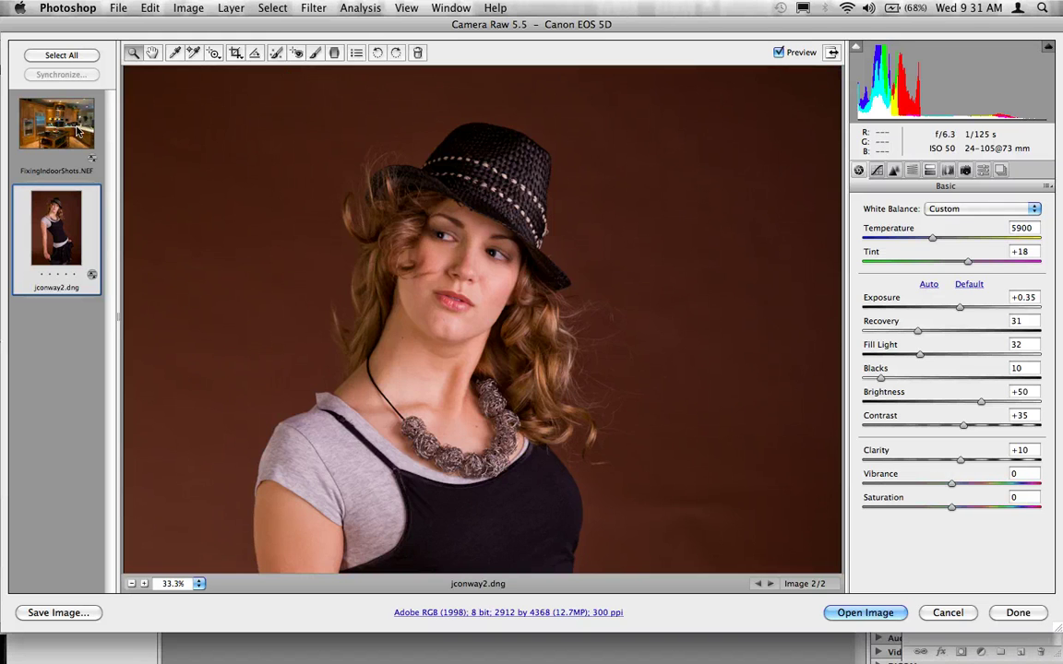
# Set the kitchen photo's Recovery and Fill Light to 100 and Contrast and Clarity to +100.
pyautogui.click(76, 124)
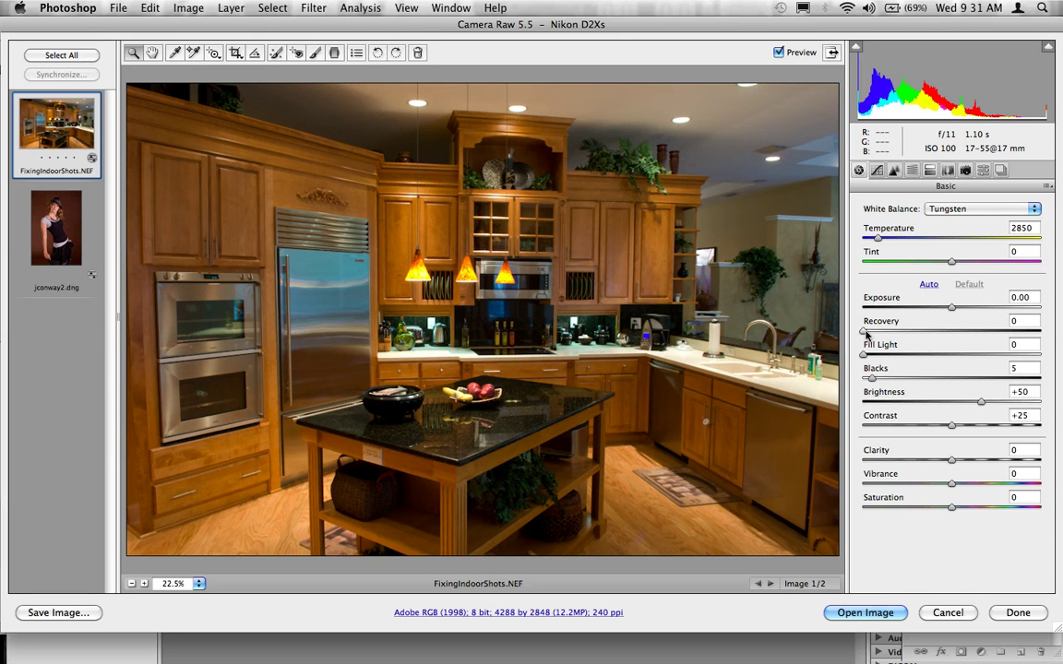
pyautogui.moveTo(865, 332); pyautogui.dragTo(1061, 341)
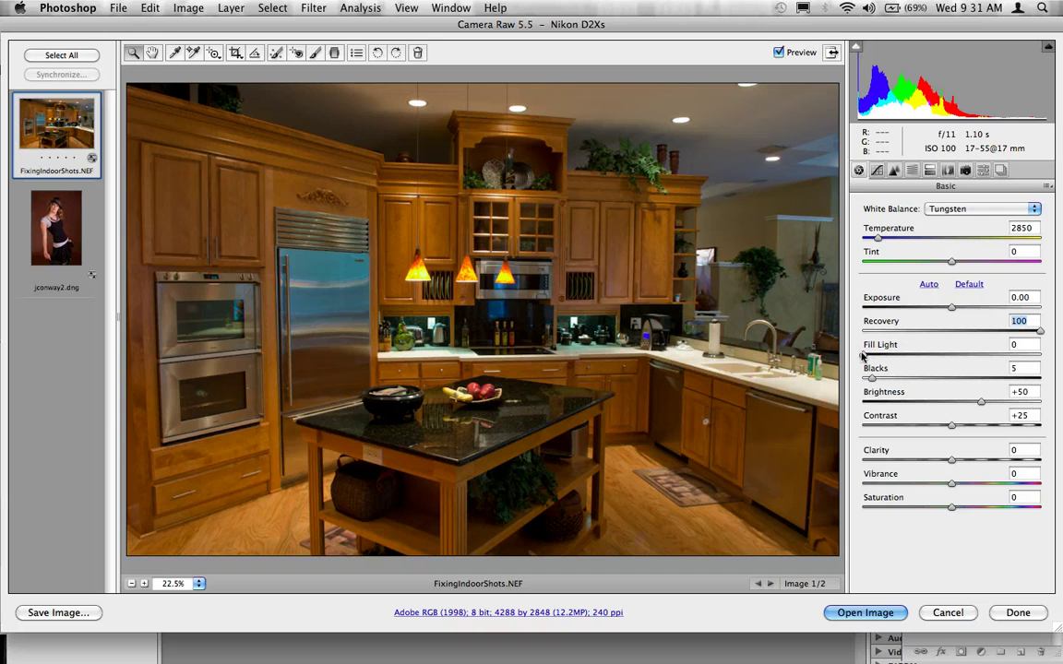
pyautogui.moveTo(863, 355); pyautogui.dragTo(1061, 355)
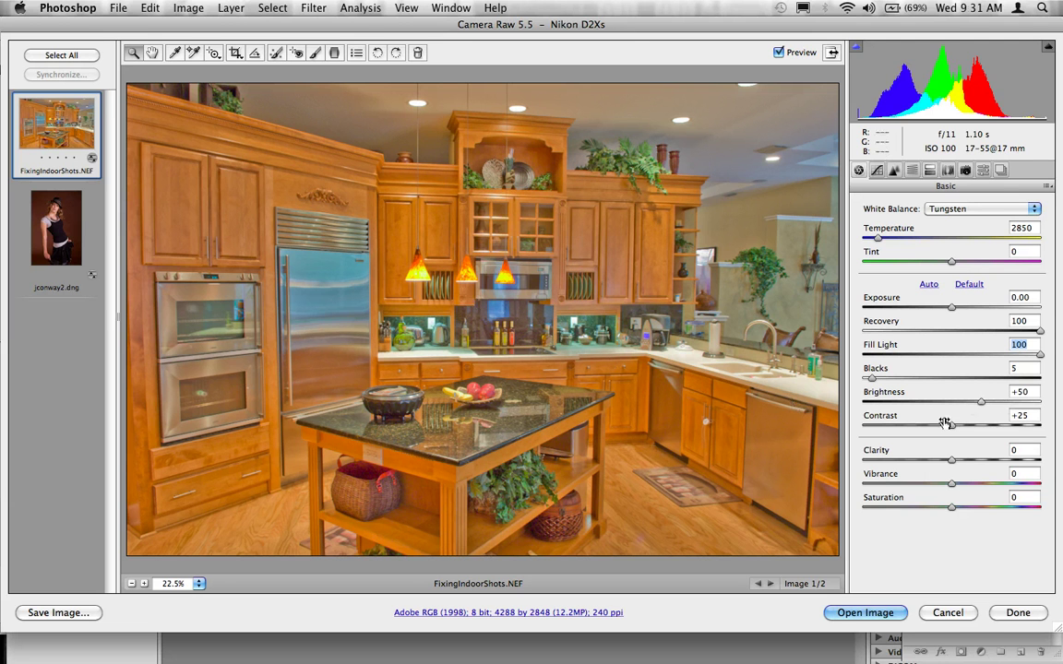
pyautogui.moveTo(953, 427); pyautogui.dragTo(1059, 428)
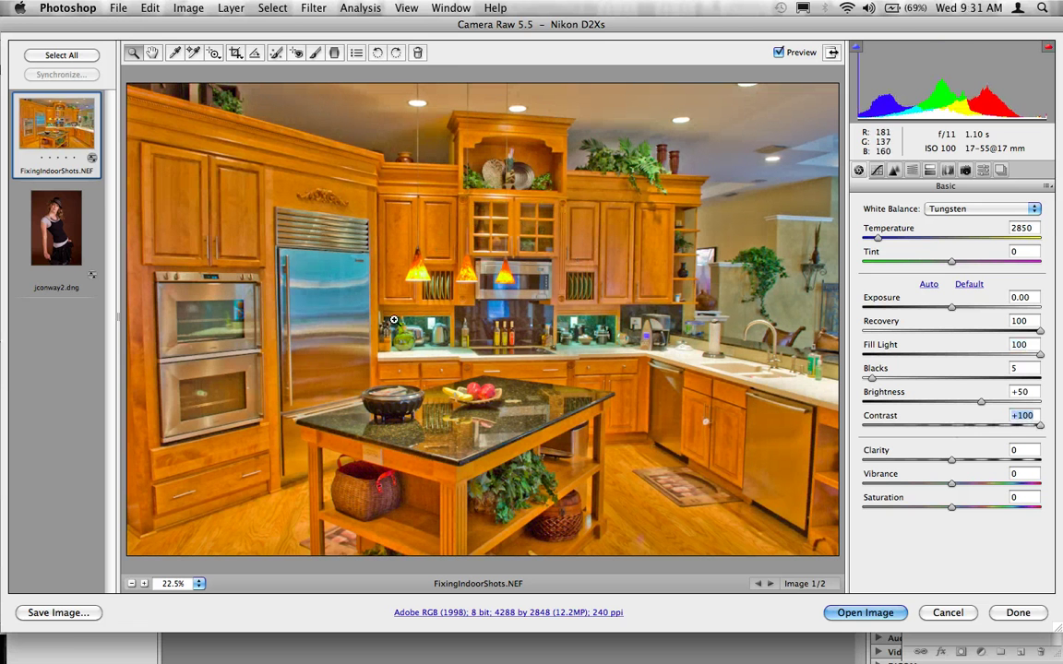
pyautogui.moveTo(953, 460); pyautogui.dragTo(1051, 460)
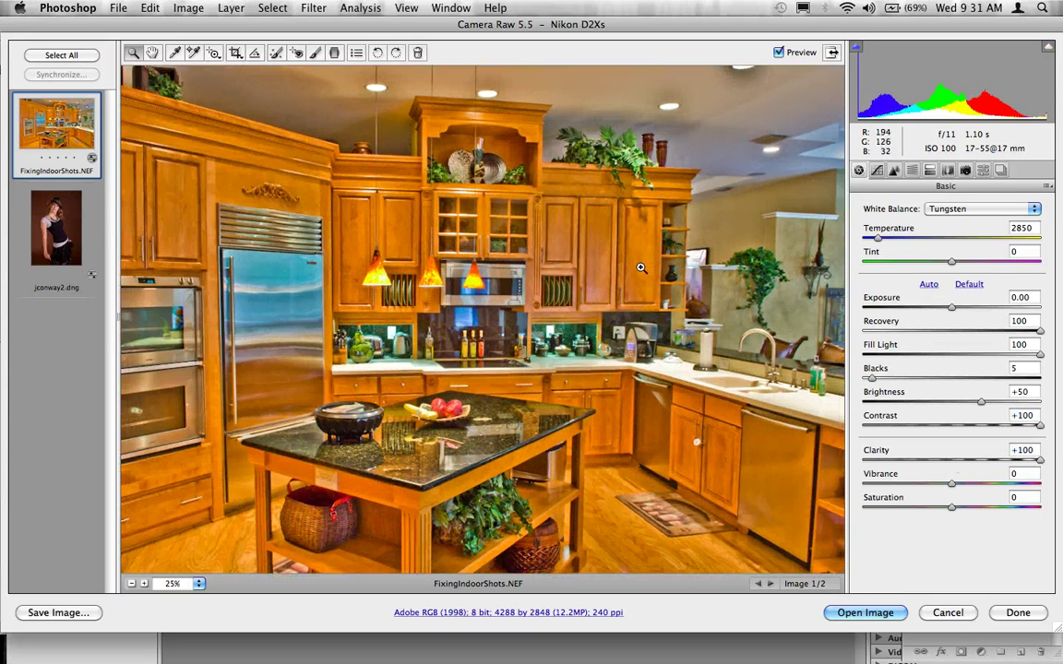
# Zoom in to inspect the cabinets, pendant lights and fridge, then zoom back out.
pyautogui.click(607, 268)
pyautogui.click(554, 277)
pyautogui.click(485, 362)
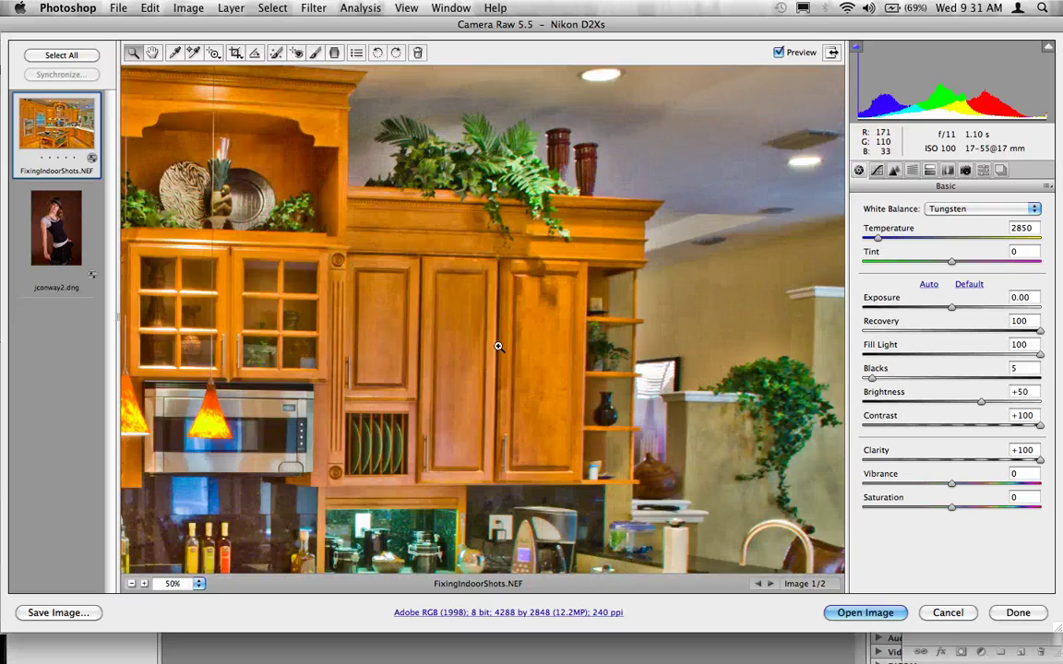
pyautogui.click(484, 366)
pyautogui.moveTo(351, 360); pyautogui.dragTo(694, 244)
pyautogui.moveTo(292, 299); pyautogui.dragTo(344, 318)
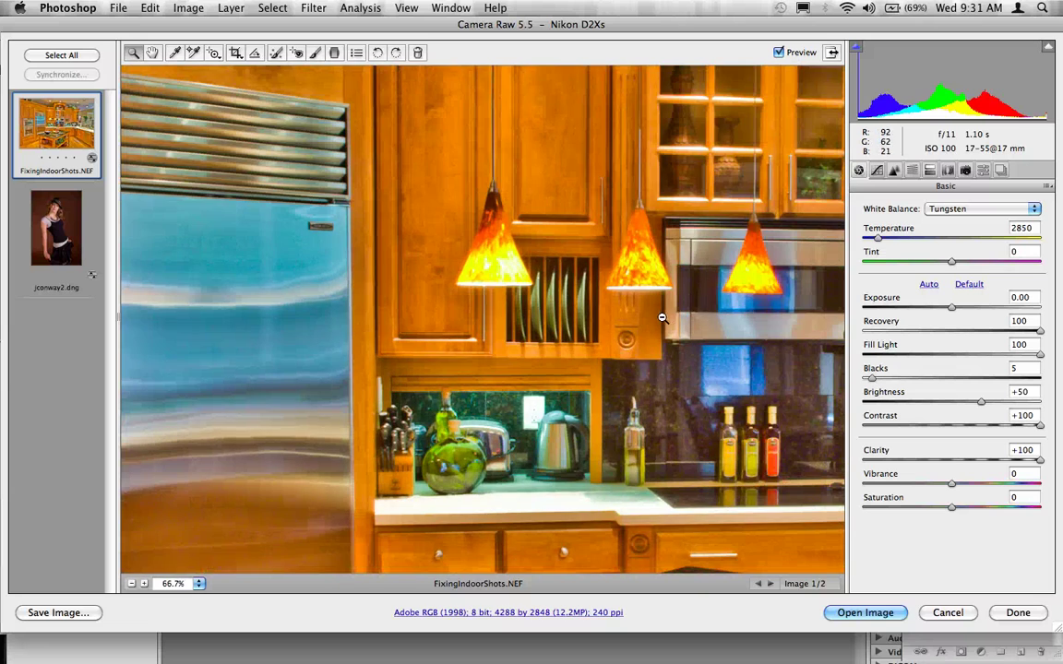
pyautogui.keyDown('alt'); pyautogui.click(608, 284); pyautogui.keyUp('alt')
pyautogui.keyDown('alt'); pyautogui.click(580, 289); pyautogui.keyUp('alt')
pyautogui.keyDown('alt'); pyautogui.click(560, 296); pyautogui.keyUp('alt')
pyautogui.keyDown('alt'); pyautogui.click(478, 267); pyautogui.keyUp('alt')
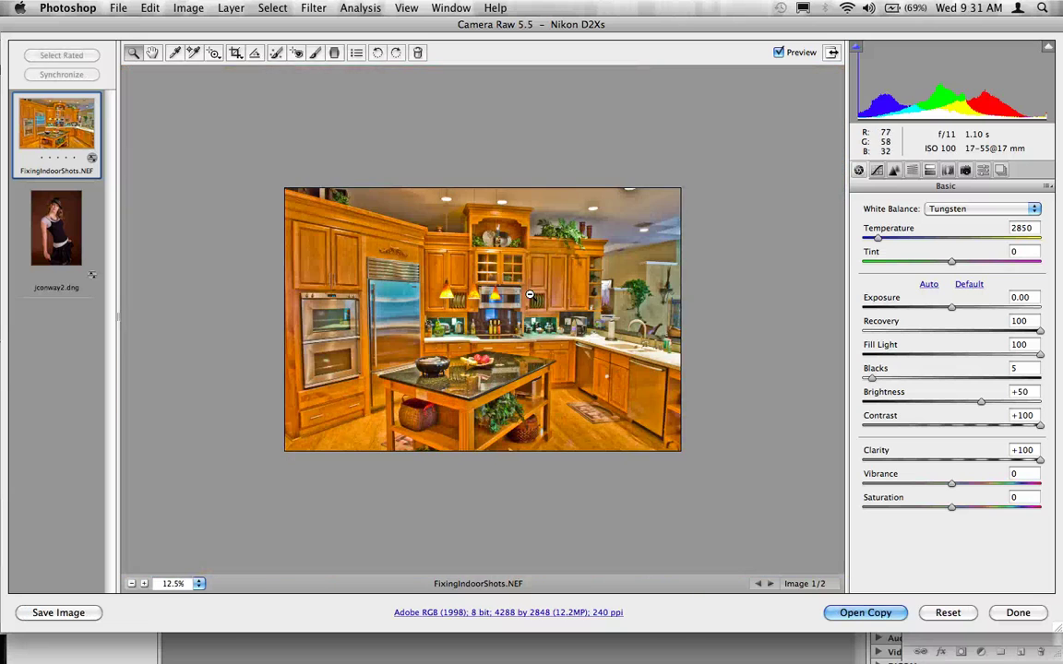
pyautogui.click(735, 280)
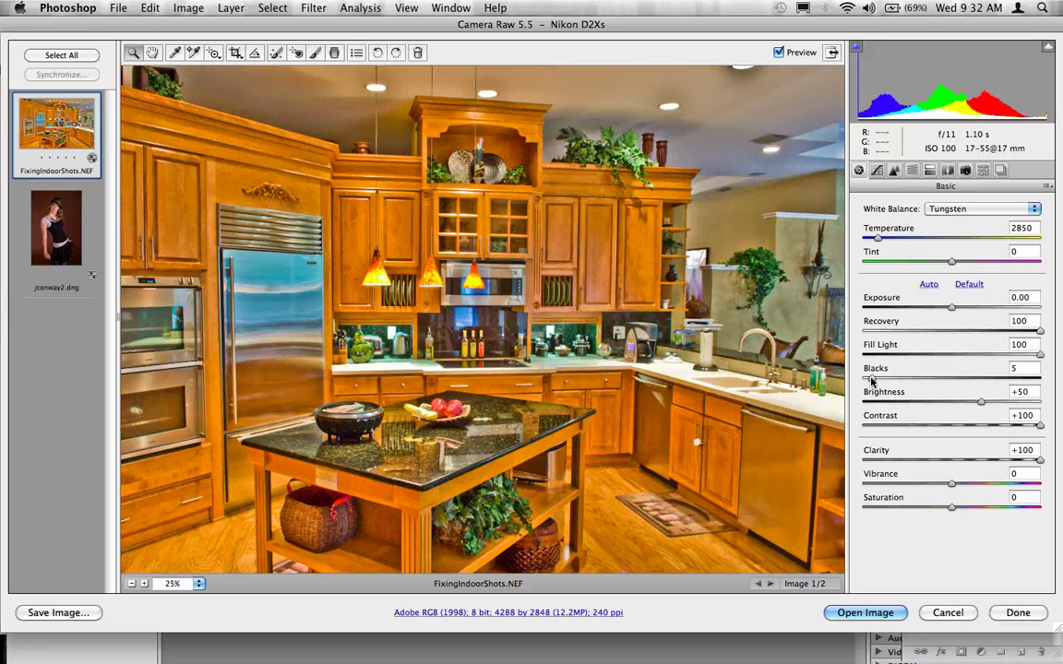
# Raise Blacks to 42, compare against the reset original, restore the edits, and go to the portrait.
pyautogui.moveTo(873, 380); pyautogui.dragTo(935, 386)
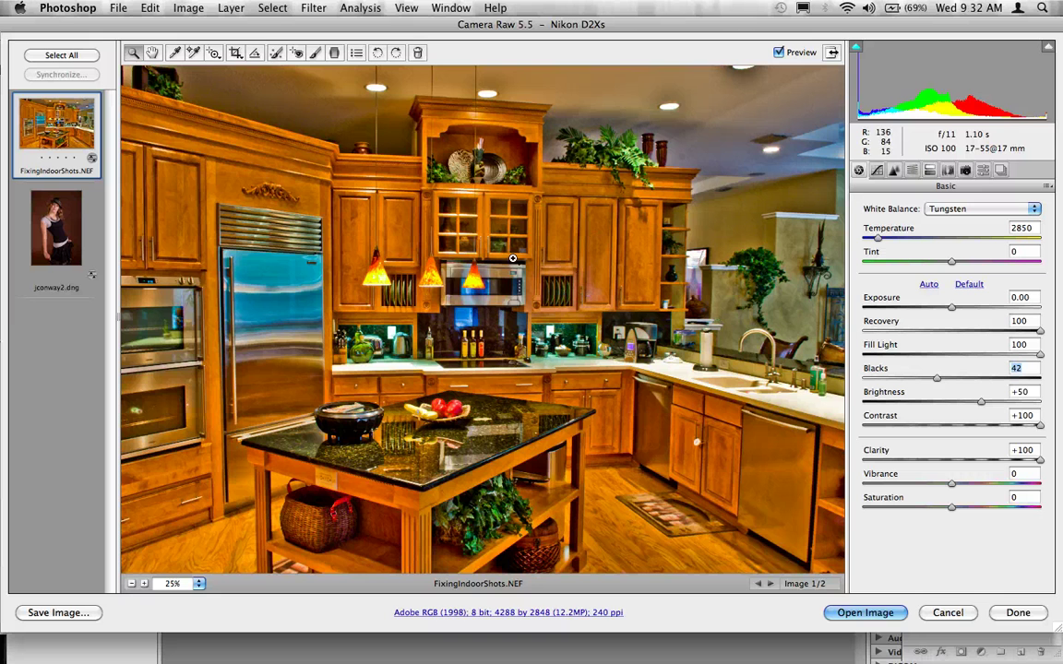
pyautogui.press('super+alt+r')
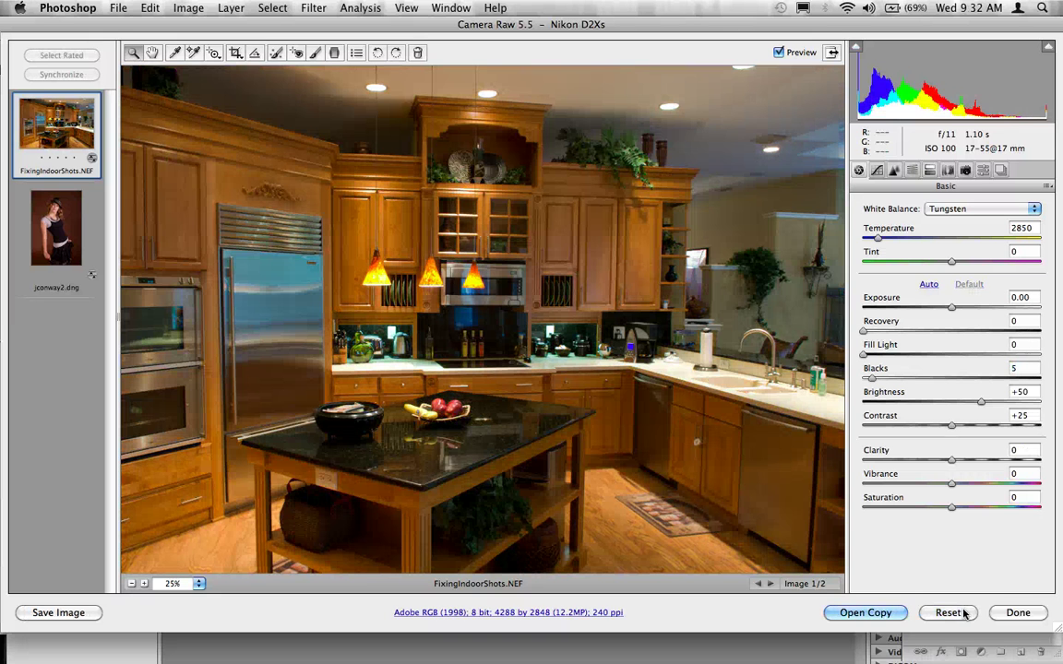
pyautogui.press('super+z')
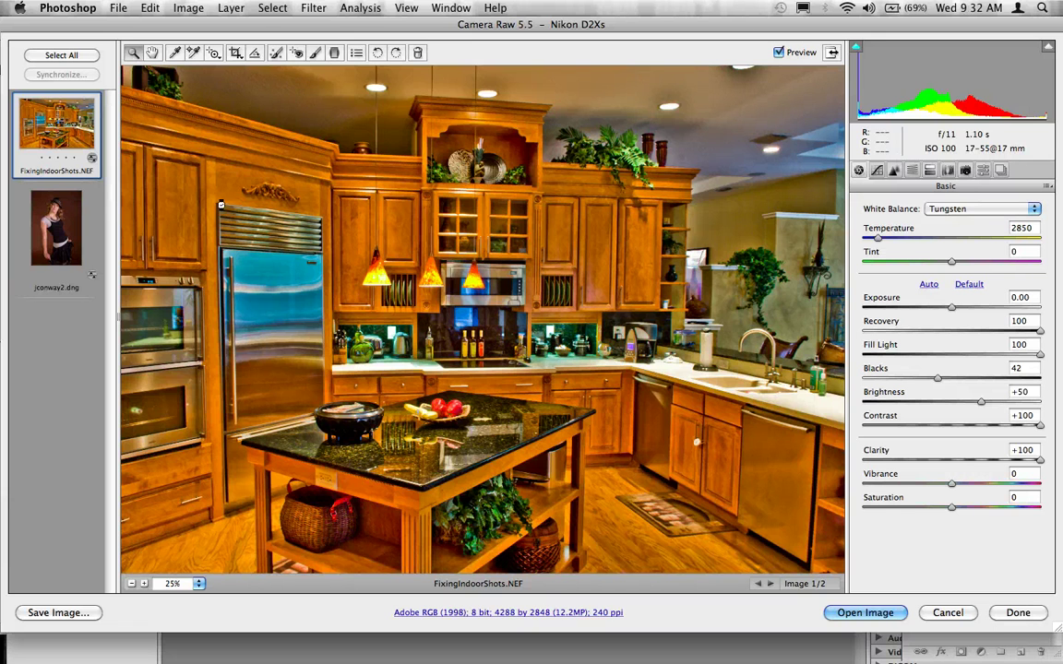
pyautogui.press('Down')
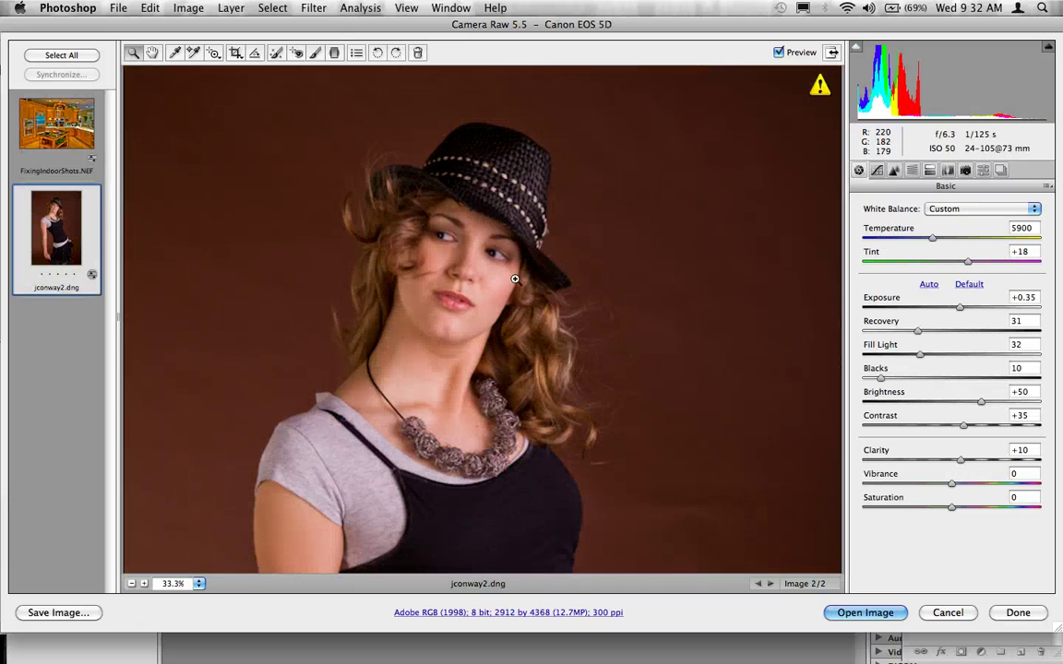
# Max the portrait's Recovery and Fill Light at 100 and Contrast at +100, zooming in on the face.
pyautogui.moveTo(917, 330); pyautogui.dragTo(1061, 332)
pyautogui.moveTo(921, 354); pyautogui.dragTo(1061, 355)
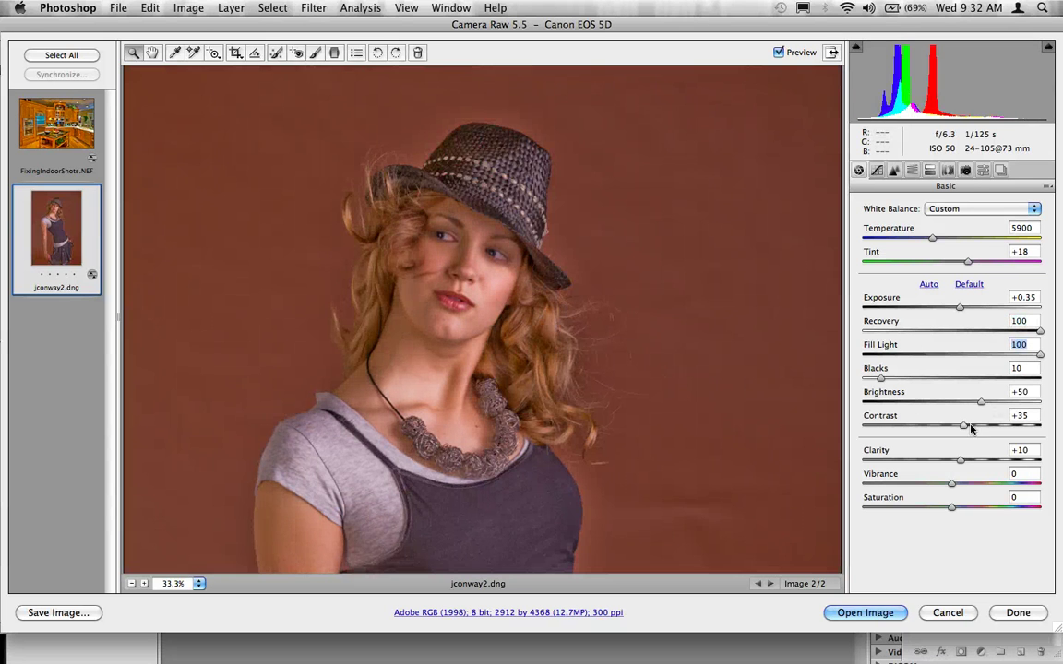
pyautogui.moveTo(963, 424); pyautogui.dragTo(1060, 425)
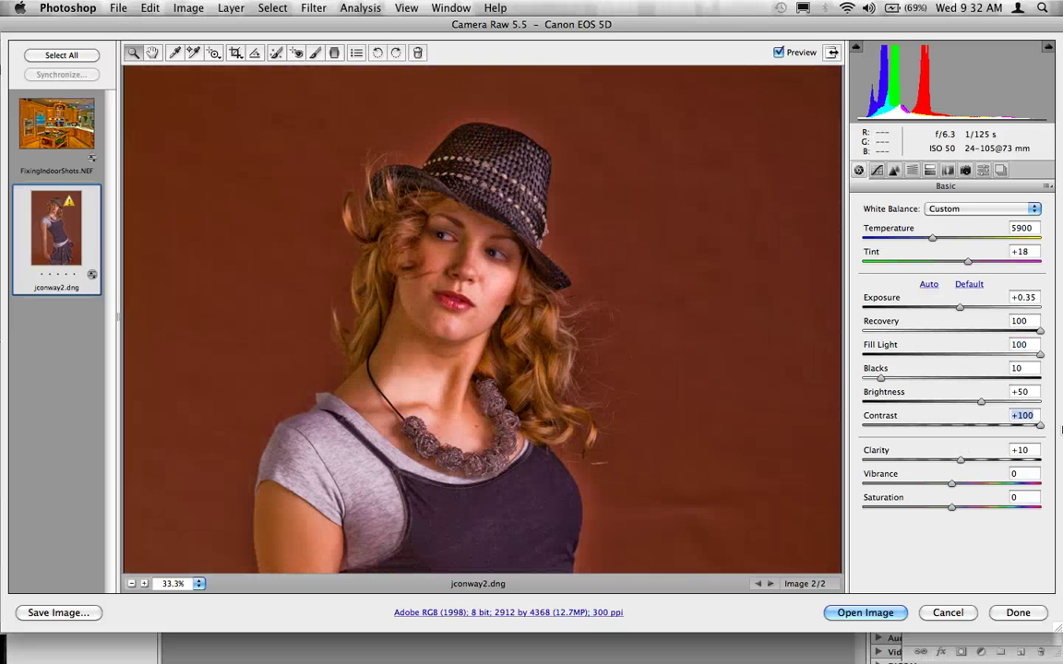
pyautogui.click(344, 232)
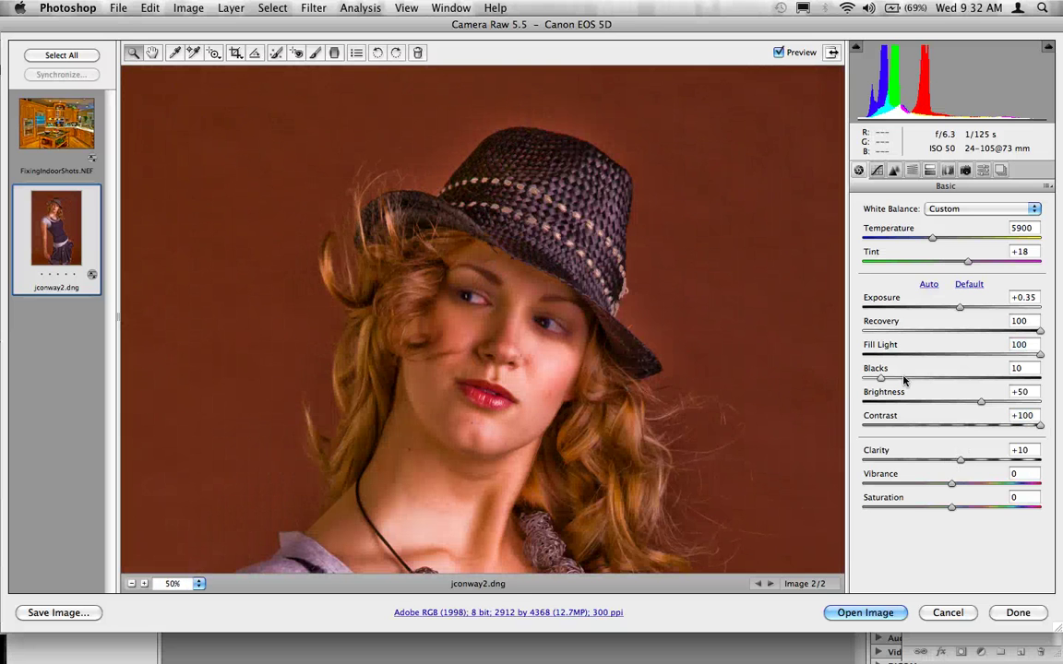
# Set Blacks to 0, Brightness +56, Clarity +100 and Vibrance +36, then zoom out to the whole portrait.
pyautogui.moveTo(881, 378); pyautogui.dragTo(854, 384)
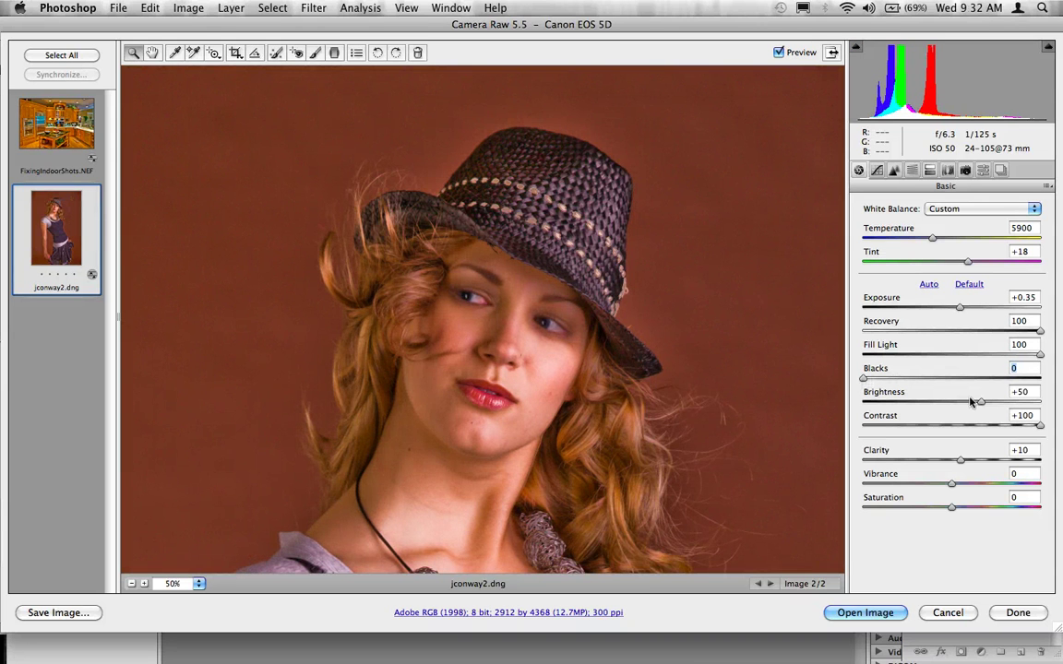
pyautogui.moveTo(981, 402); pyautogui.dragTo(985, 403)
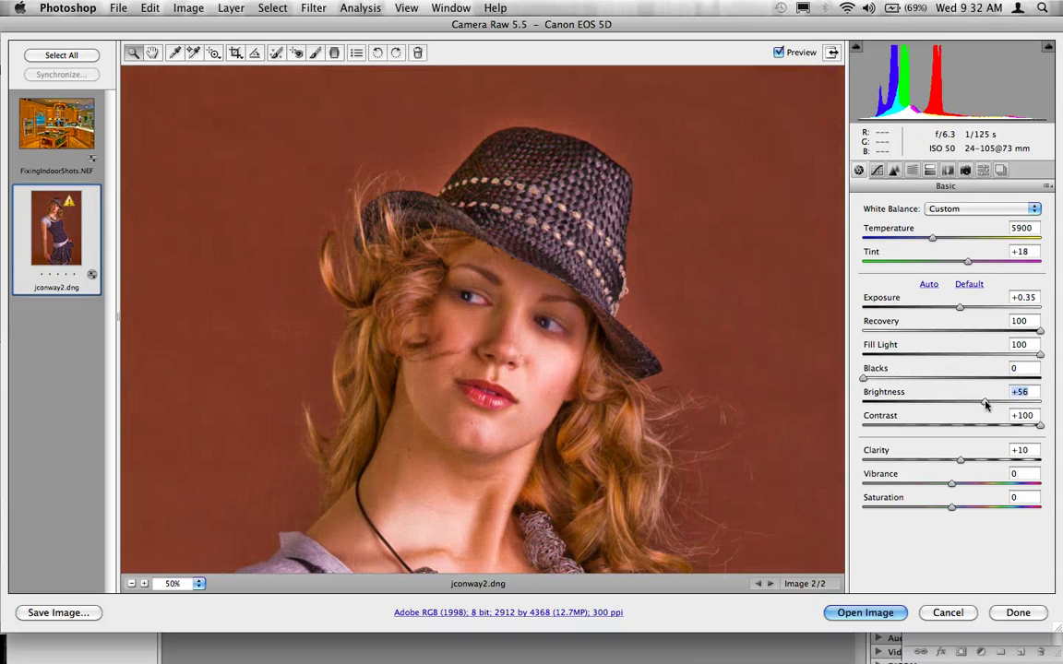
pyautogui.moveTo(962, 463); pyautogui.dragTo(1061, 458)
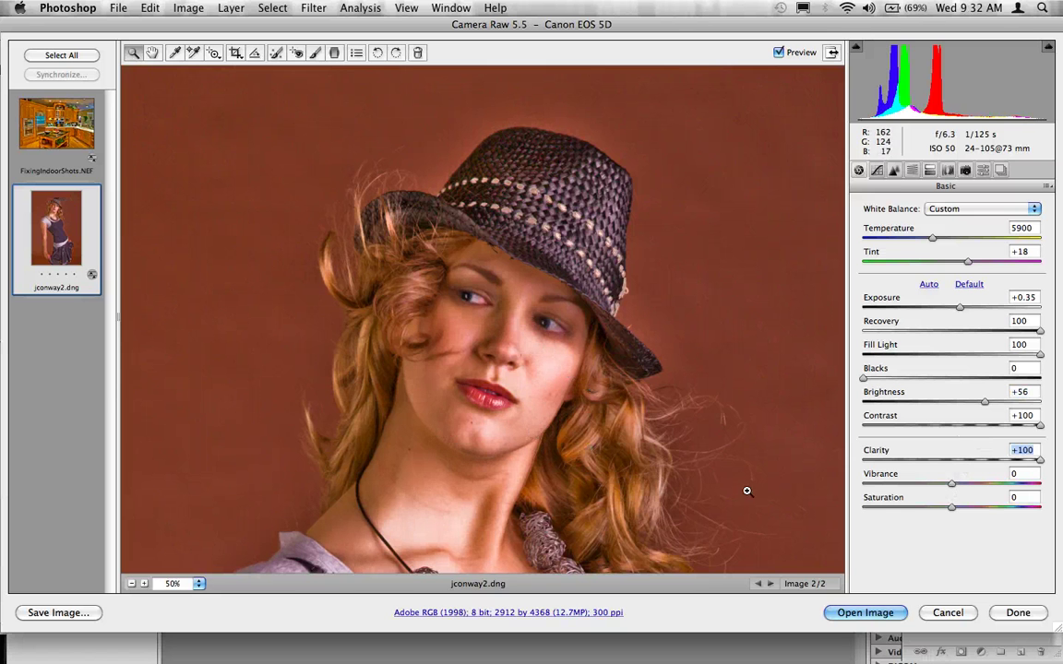
pyautogui.moveTo(950, 484); pyautogui.dragTo(965, 508)
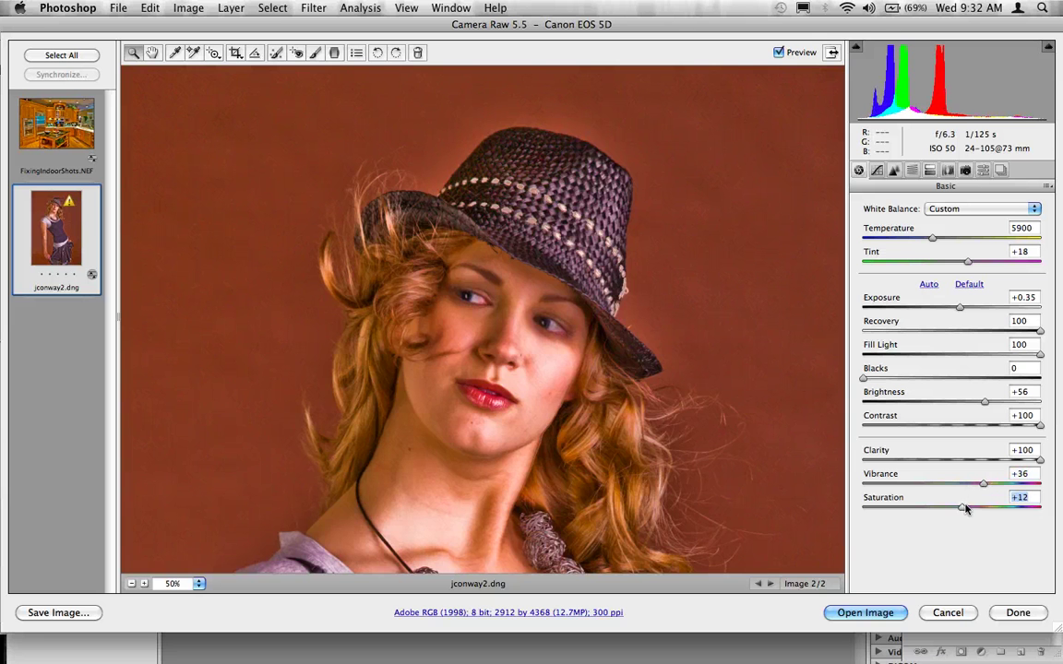
pyautogui.keyDown('alt'); pyautogui.click(583, 339); pyautogui.keyUp('alt')
pyautogui.keyDown('alt'); pyautogui.click(526, 355); pyautogui.keyUp('alt')
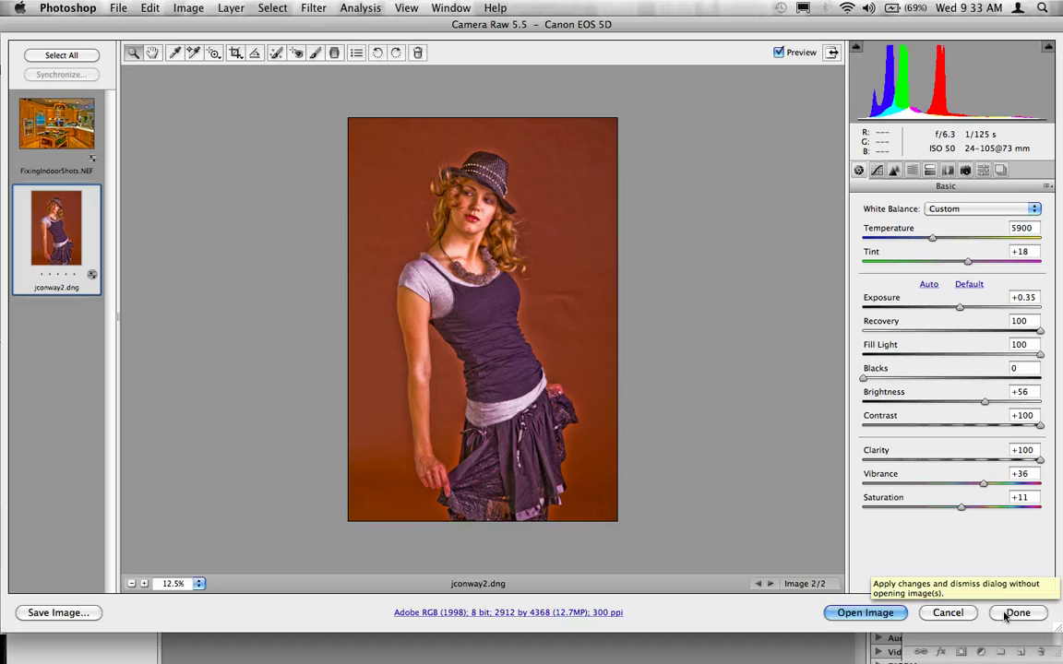
# Discard all Camera Raw edits and open Tracks.jpg from Bridge in Camera Raw.
pyautogui.click(947, 613)
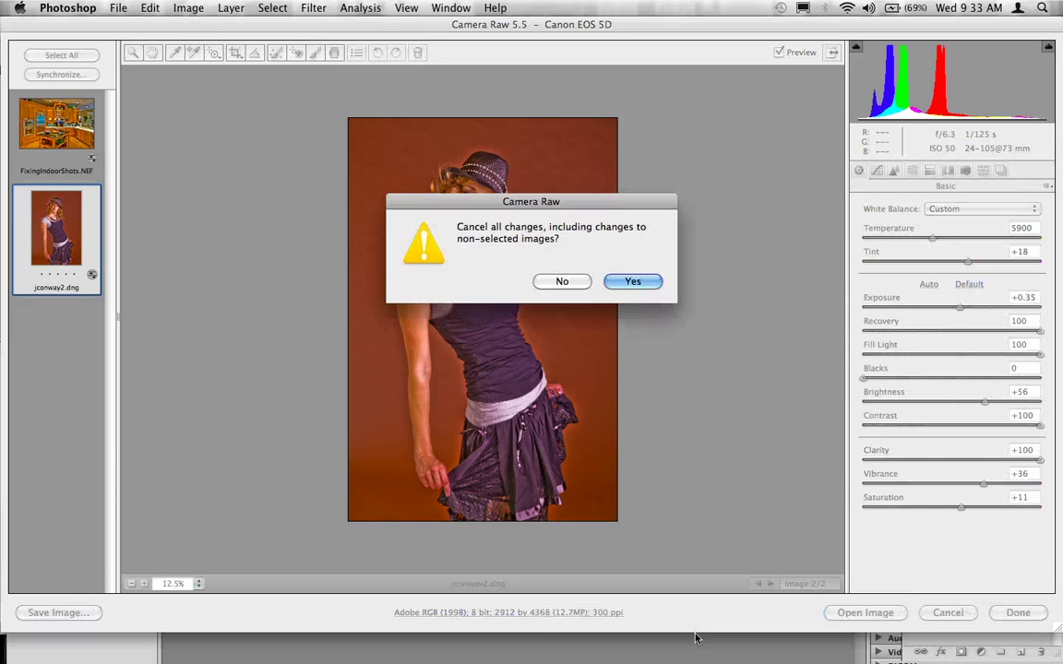
pyautogui.press('Return')
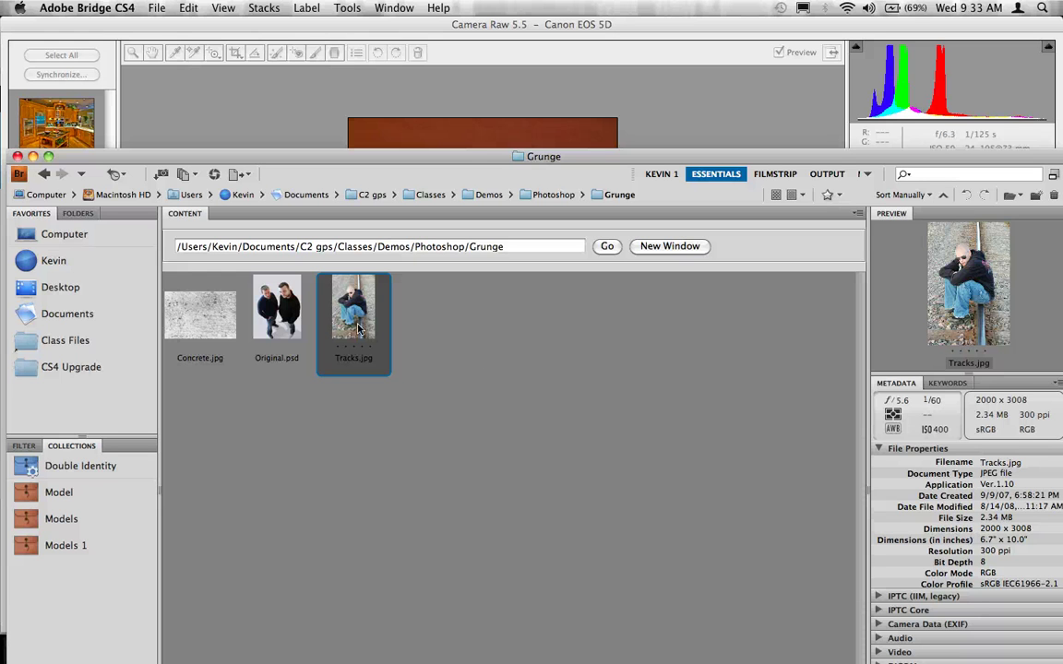
pyautogui.rightClick(359, 329)
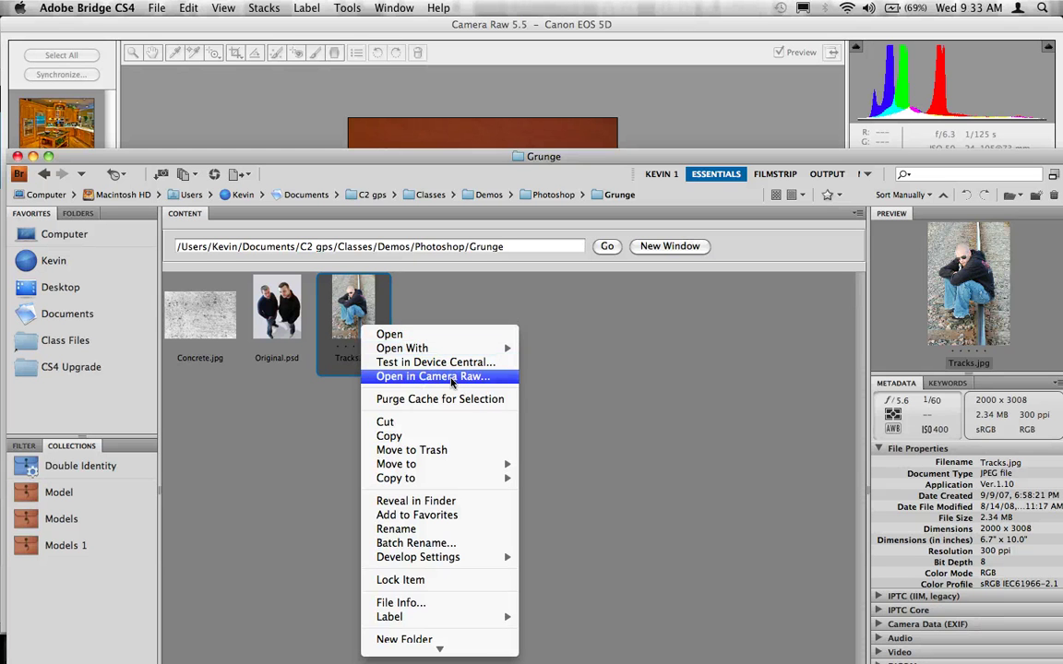
pyautogui.click(452, 377)
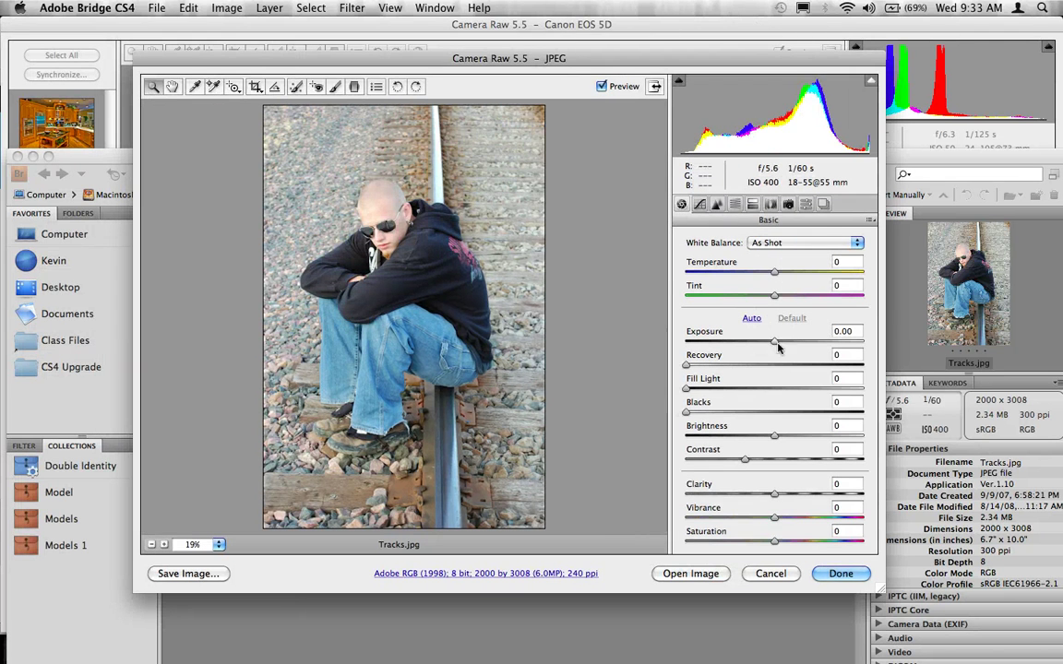
# Max Recovery at 100 and Contrast and Clarity at +100, raising Fill Light and Blacks to 25.
pyautogui.moveTo(694, 365); pyautogui.dragTo(863, 365)
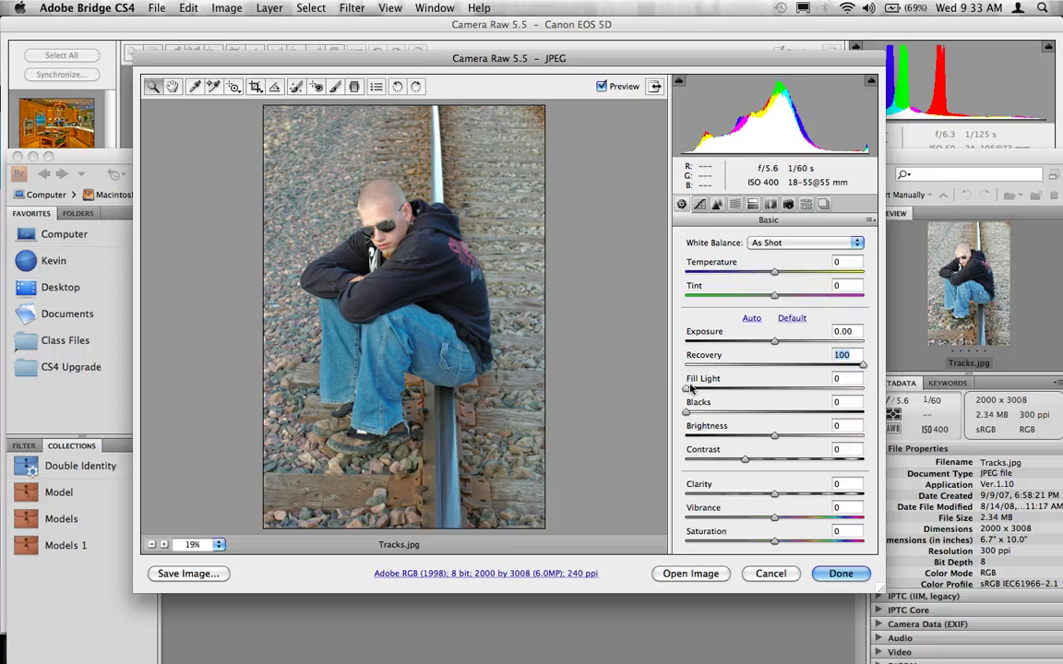
pyautogui.moveTo(689, 389); pyautogui.dragTo(799, 391)
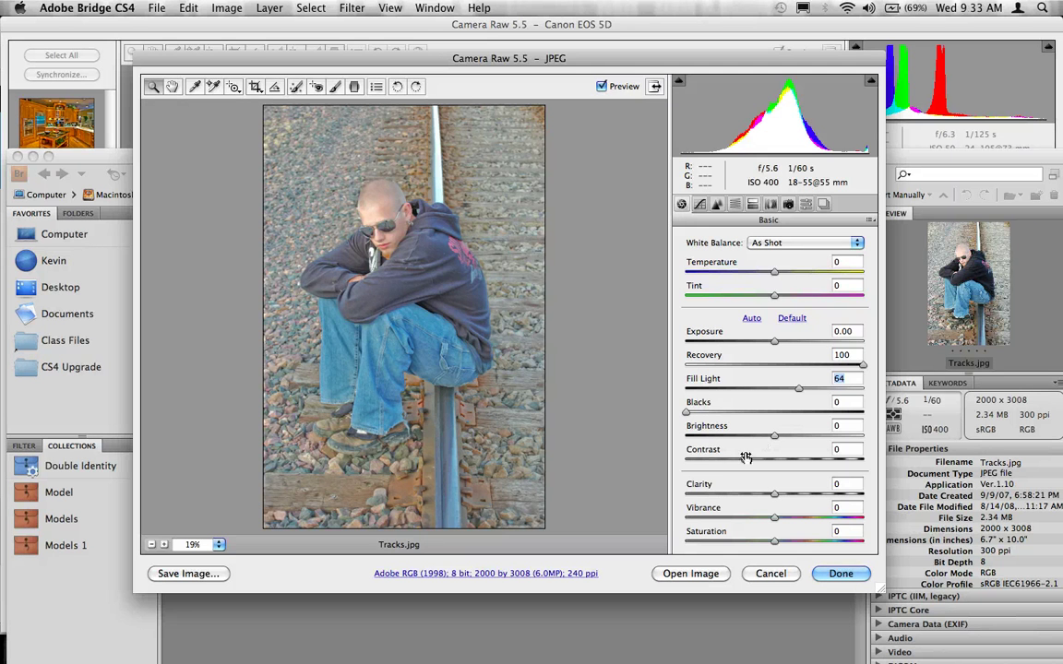
pyautogui.moveTo(723, 410); pyautogui.dragTo(730, 414)
pyautogui.moveTo(745, 458); pyautogui.dragTo(913, 464)
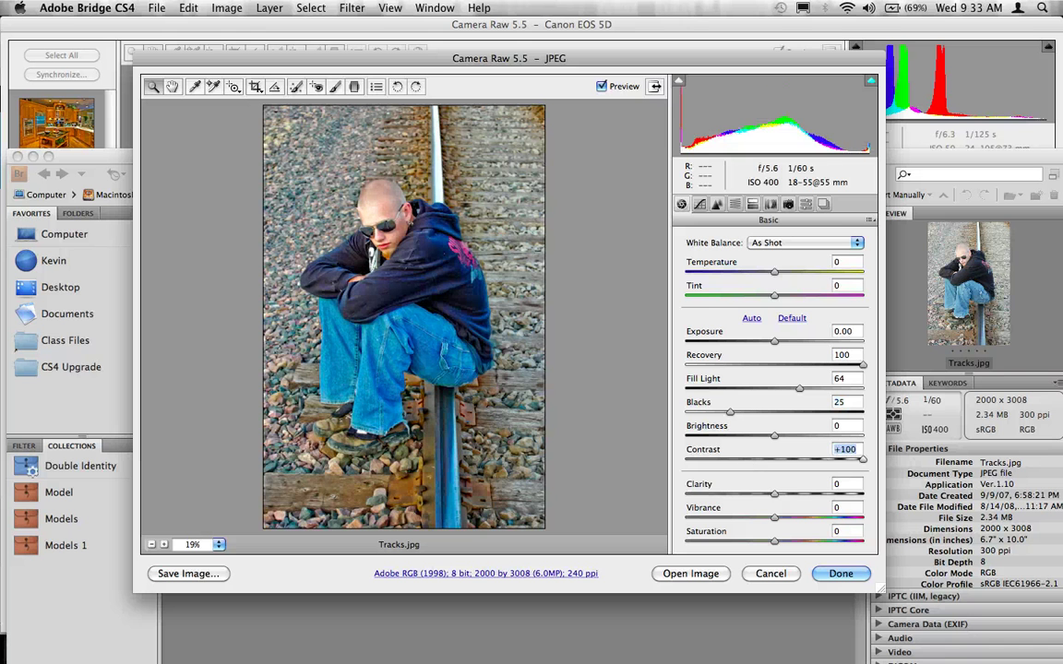
pyautogui.moveTo(771, 493); pyautogui.dragTo(909, 505)
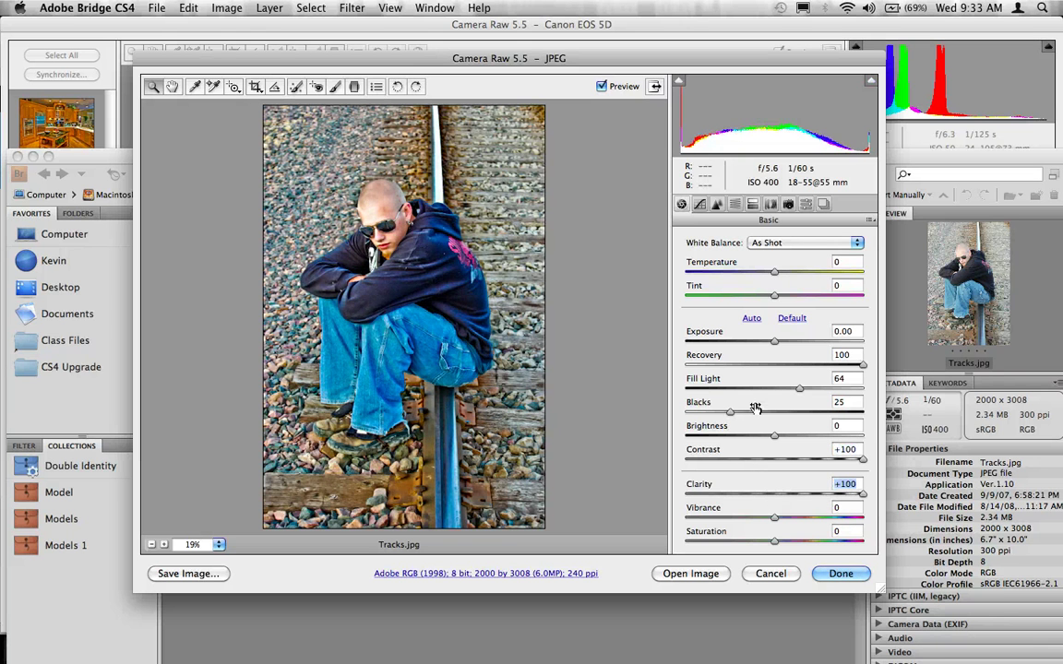
# Raise Fill Light to 94 and Blacks to 36, then zoom the track photo to 33.3%.
pyautogui.moveTo(800, 392); pyautogui.dragTo(854, 393)
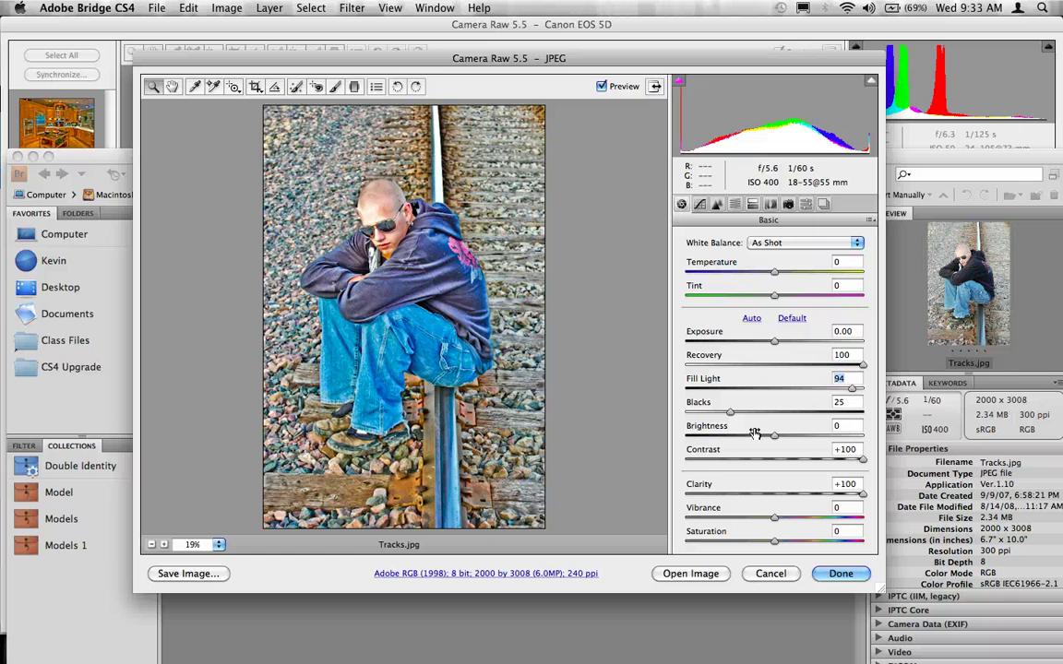
pyautogui.moveTo(729, 412); pyautogui.dragTo(751, 416)
pyautogui.click(411, 282)
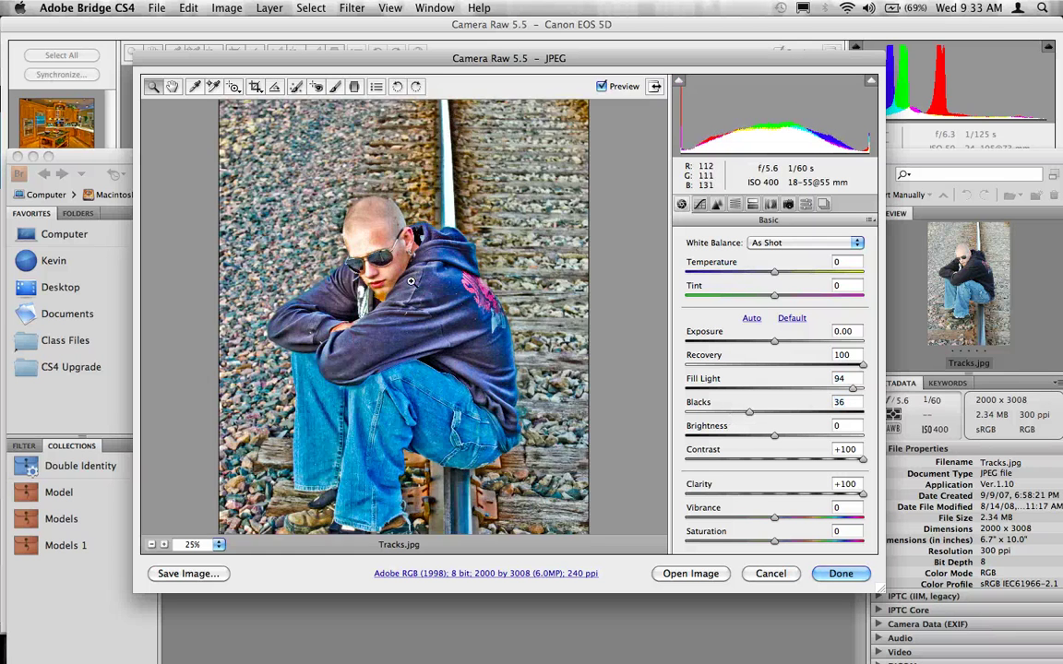
pyautogui.click(411, 282)
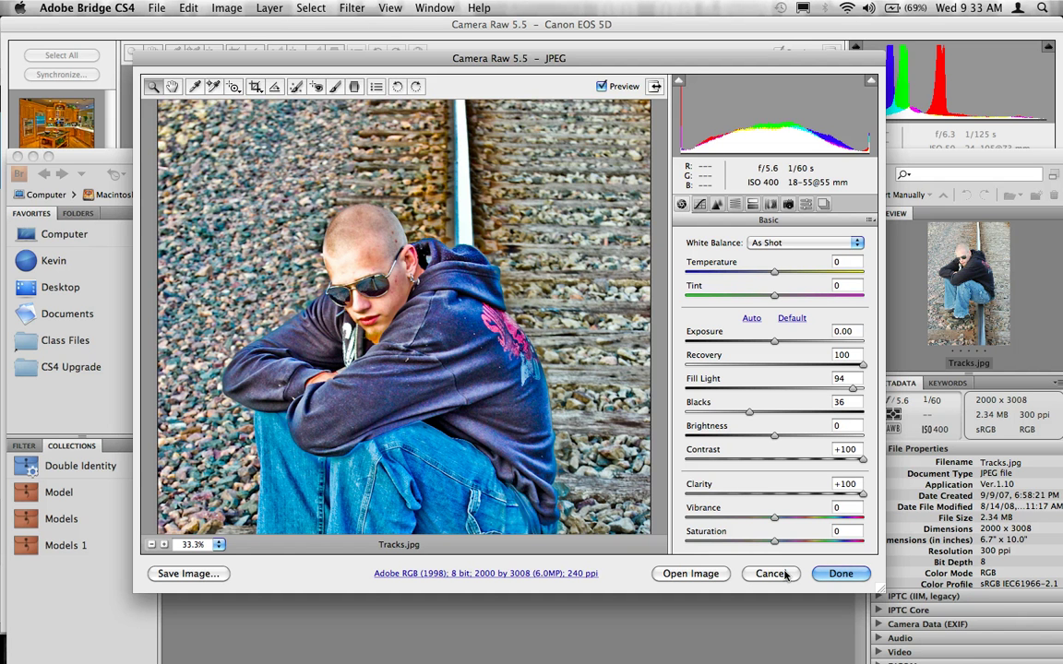
pyautogui.press('alt')
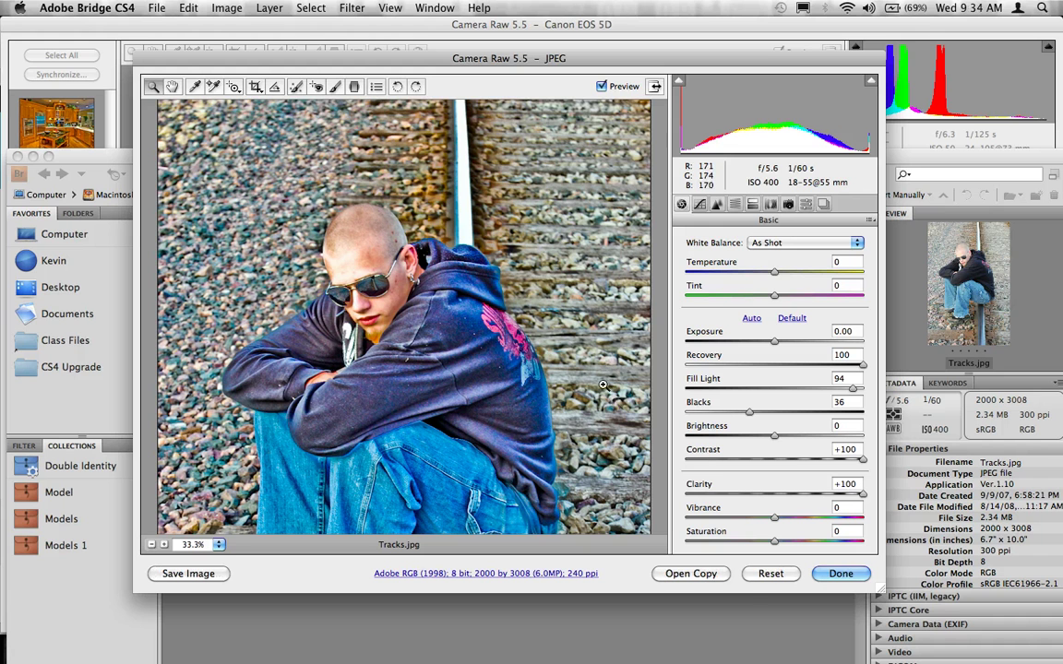